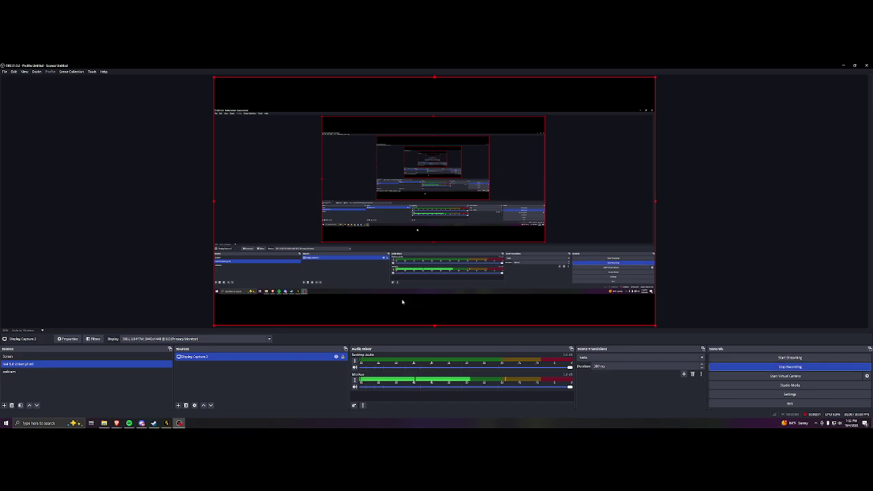
Step: Minimize OBS and look through the browser's GrammarPolice page and both Microsoft Speech Platform download pages
left_click(844, 65)
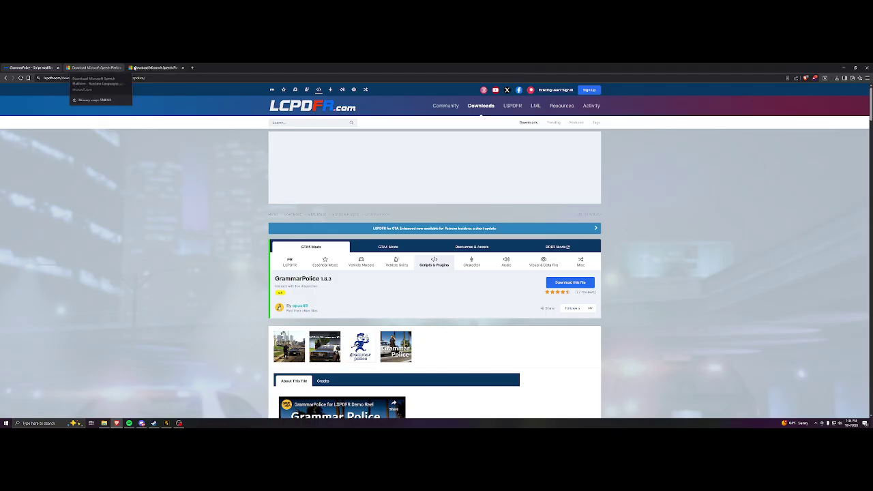
left_click(157, 67)
left_click(88, 68)
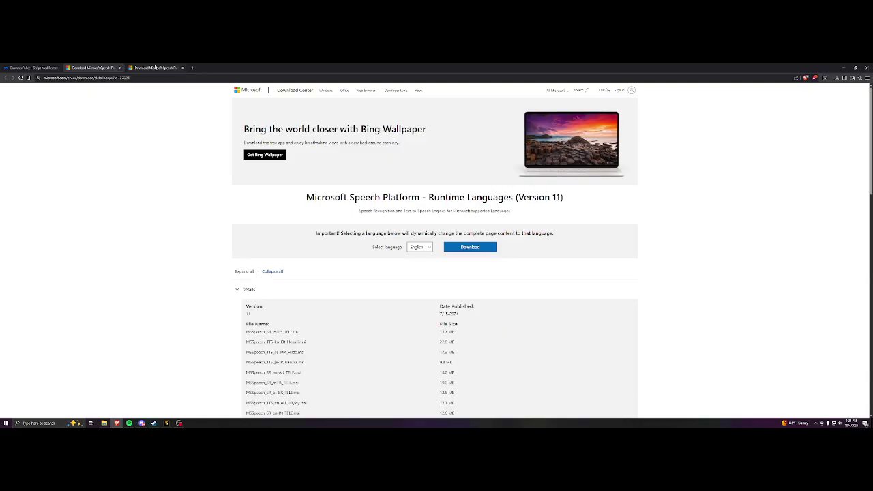
left_click(144, 68)
left_click(101, 68)
left_click(22, 69)
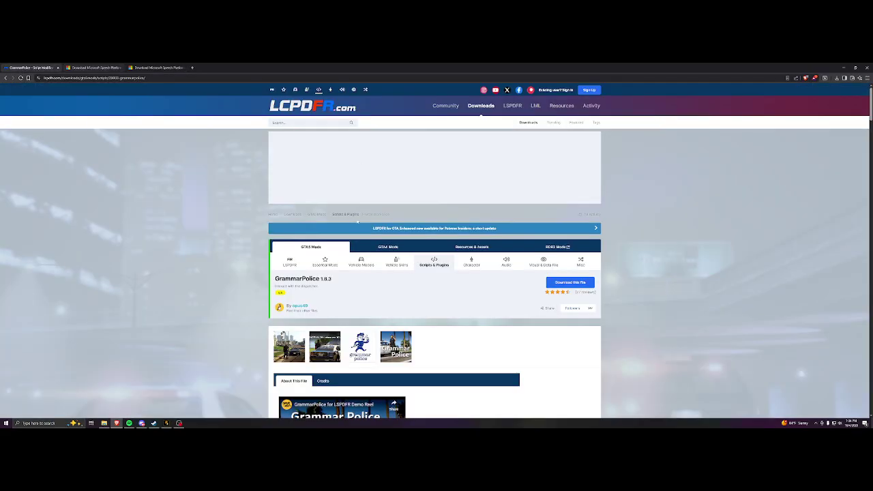
scroll(352, 227, "down", 3)
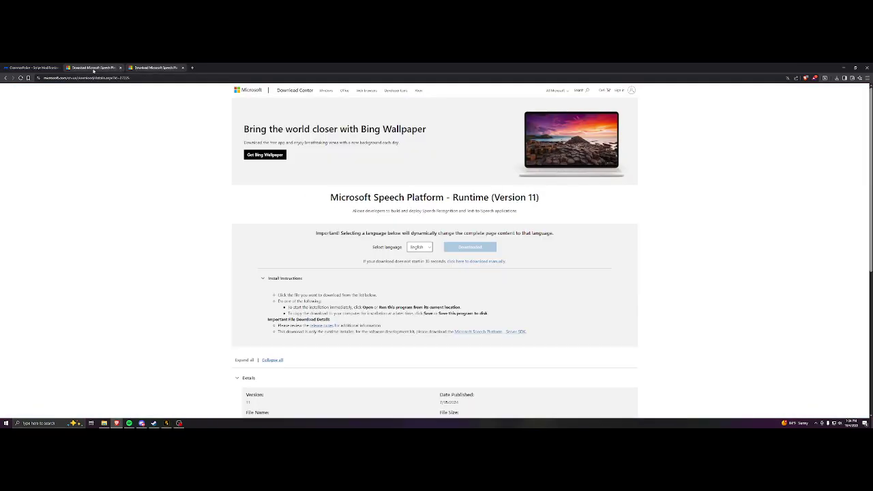
left_click(97, 70)
left_click(18, 69)
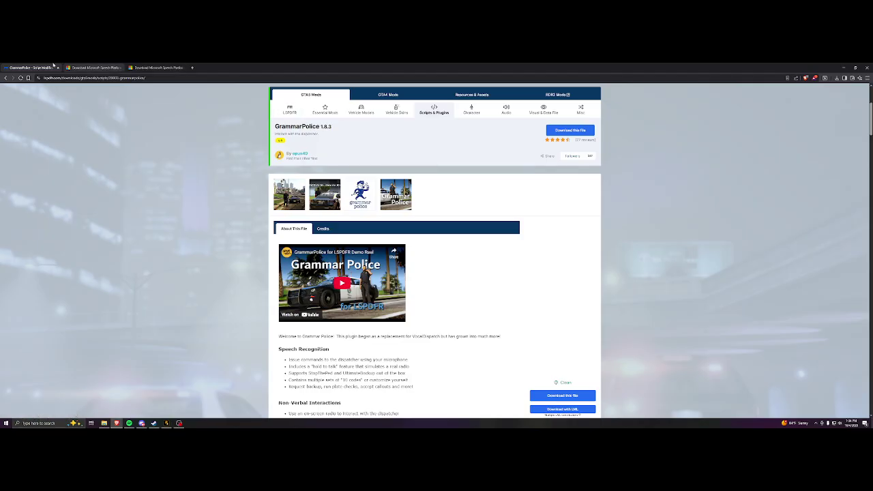
Step: Examine the GrammarPolice 1.8.3 mod page and briefly bring up the Grand Theft Auto V folder in File Explorer
scroll(261, 253, "up", 4)
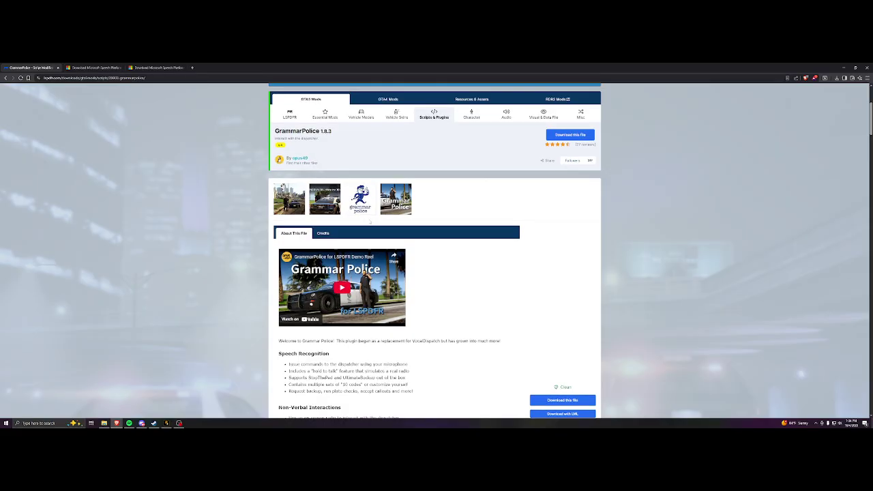
scroll(261, 253, "down", 3)
scroll(261, 253, "up", 5)
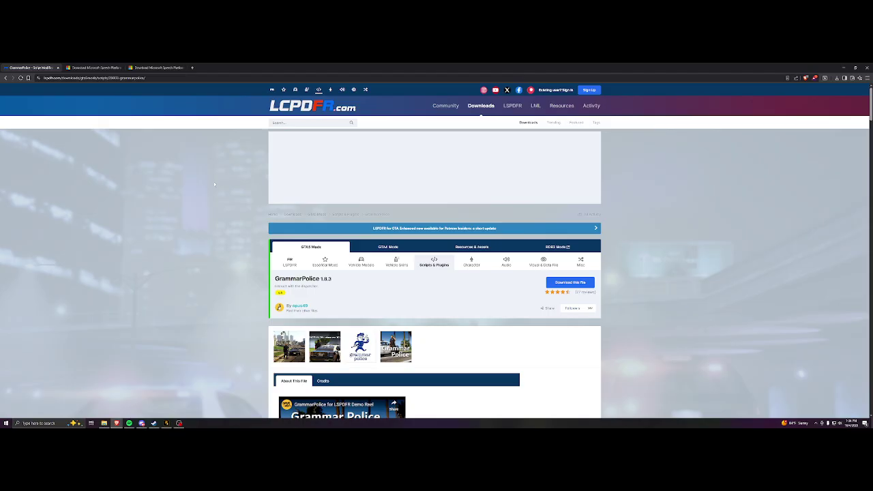
scroll(242, 264, "down", 2)
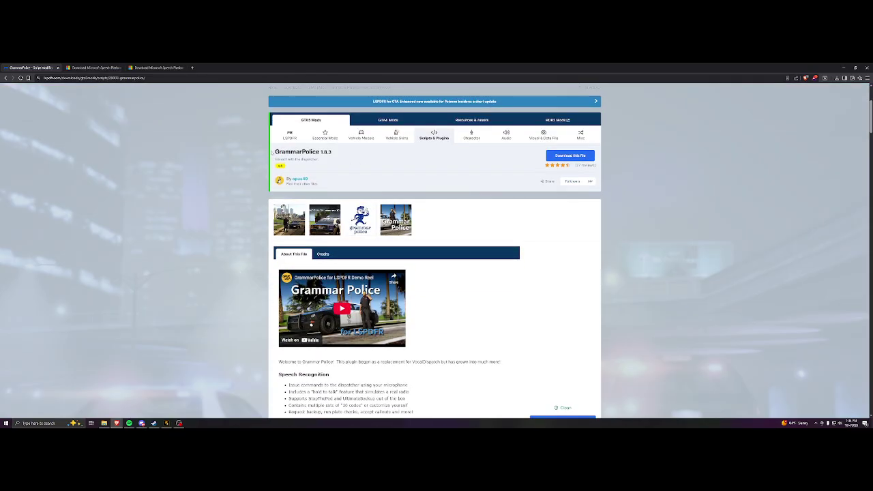
left_click_drag(272, 153, 334, 155)
left_click(411, 163)
left_click(103, 424)
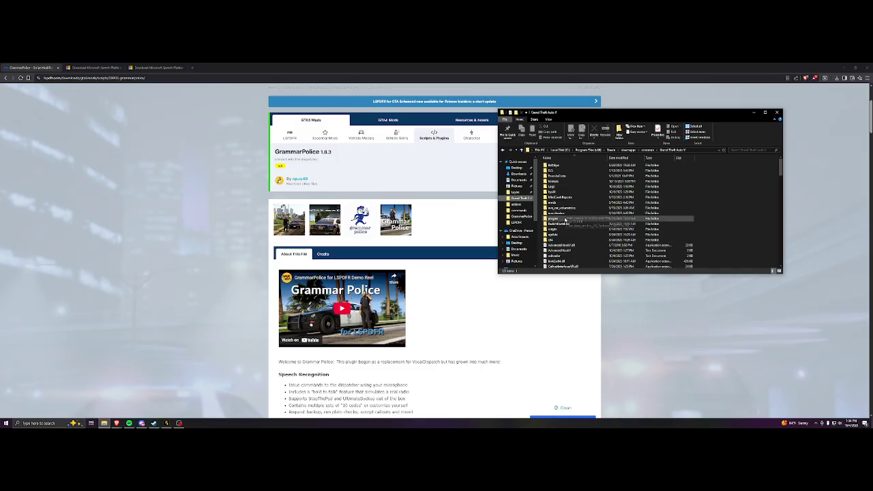
left_click(248, 189)
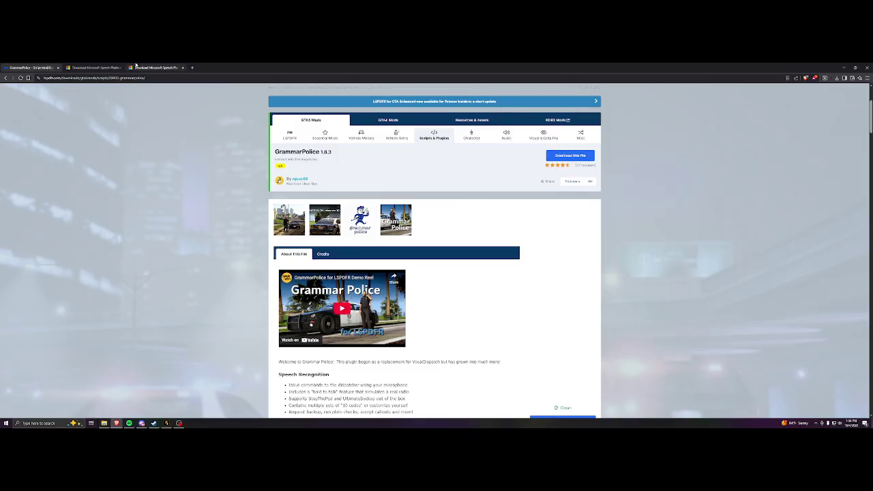
Step: Compare the titles of the Microsoft Speech Platform Runtime Languages and Runtime (Version 11) download pages
left_click(114, 69)
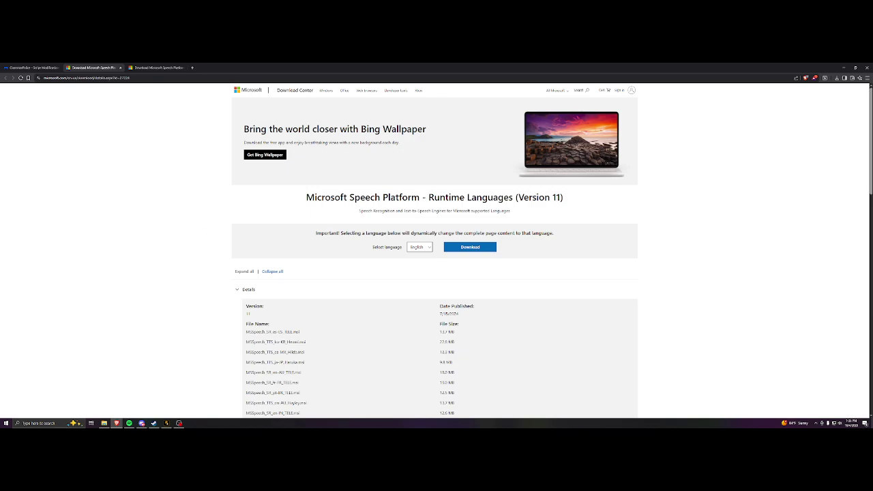
left_click_drag(306, 197, 448, 211)
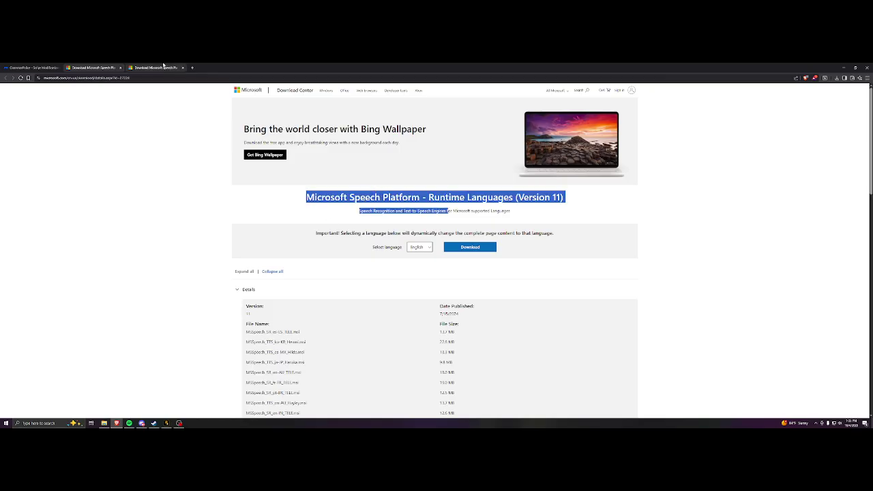
left_click_drag(163, 68, 96, 67)
left_click_drag(330, 197, 500, 199)
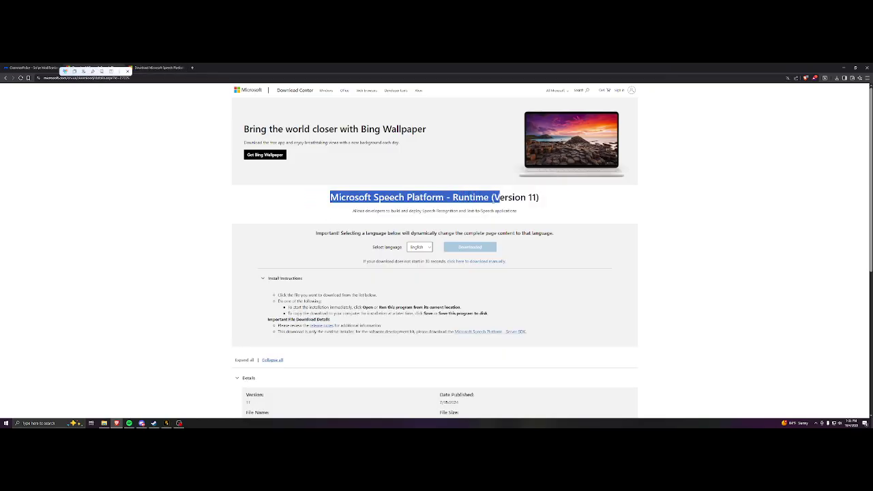
left_click(345, 247)
scroll(223, 252, "down", 3)
scroll(385, 243, "up", 3)
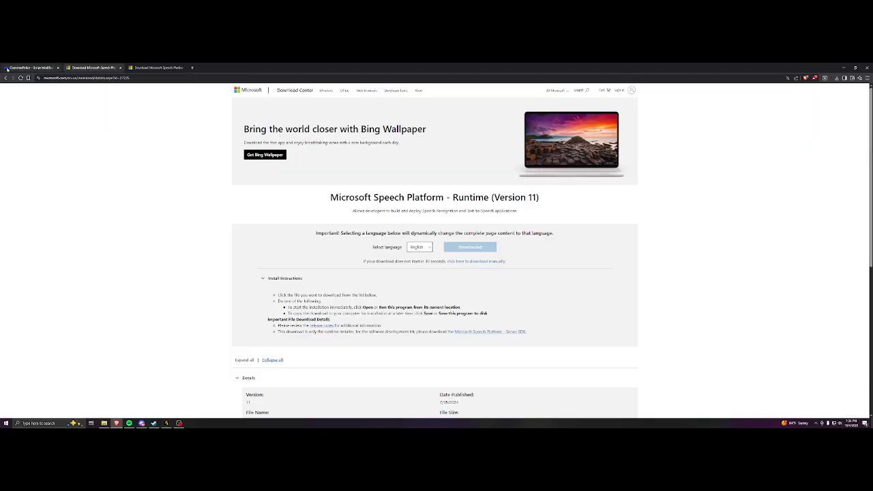
Step: Reload the Microsoft Speech Platform - Runtime (Version 11) page and review its language choice, file details and title
left_click(21, 78)
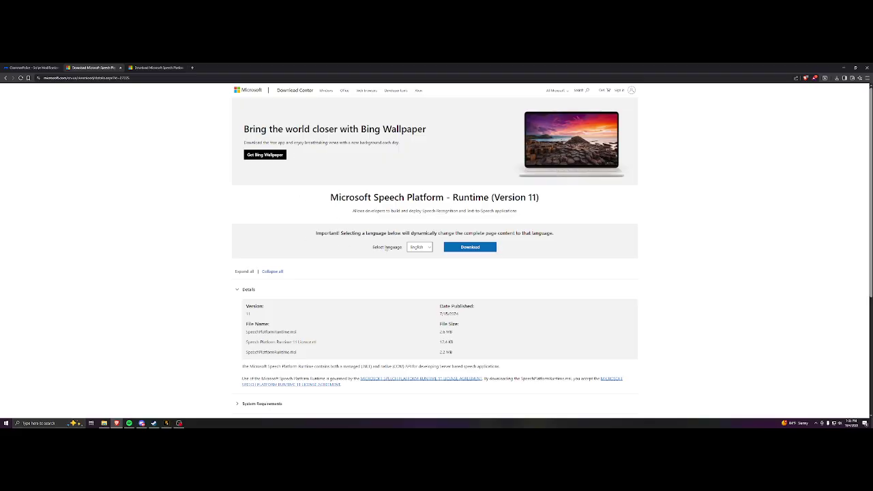
left_click(418, 248)
left_click(386, 273)
scroll(307, 234, "down", 2)
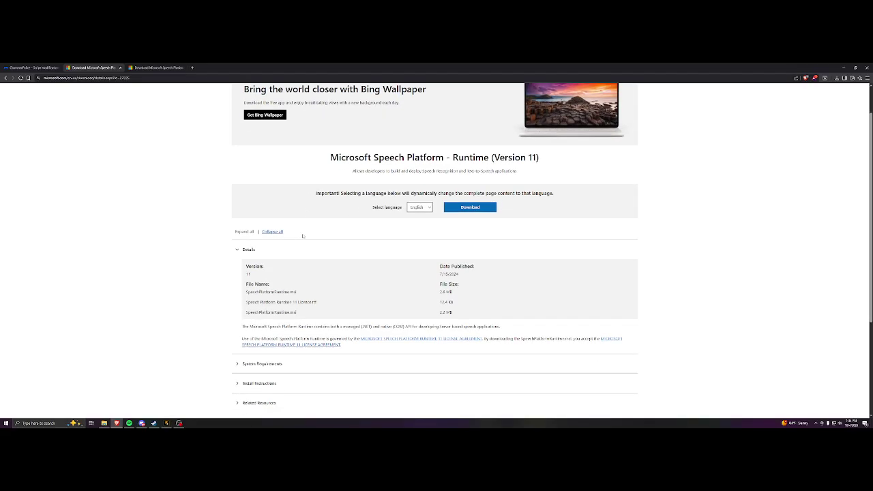
scroll(240, 253, "up", 2)
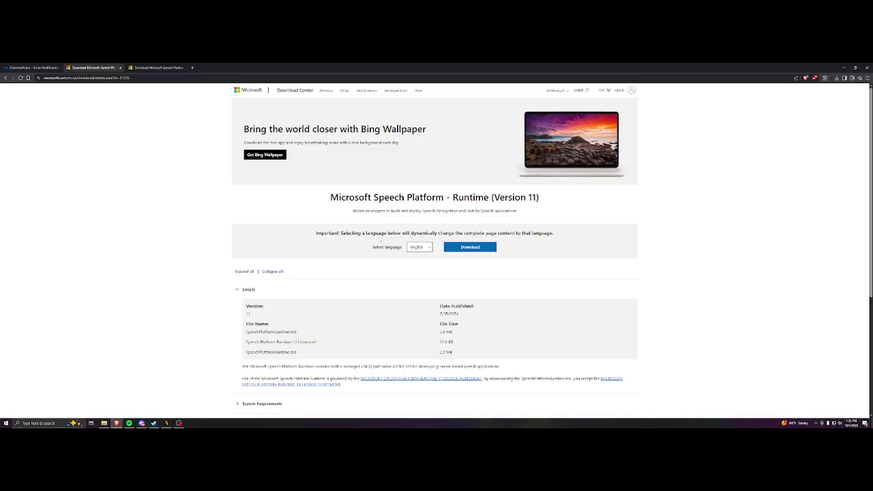
left_click_drag(326, 193, 513, 198)
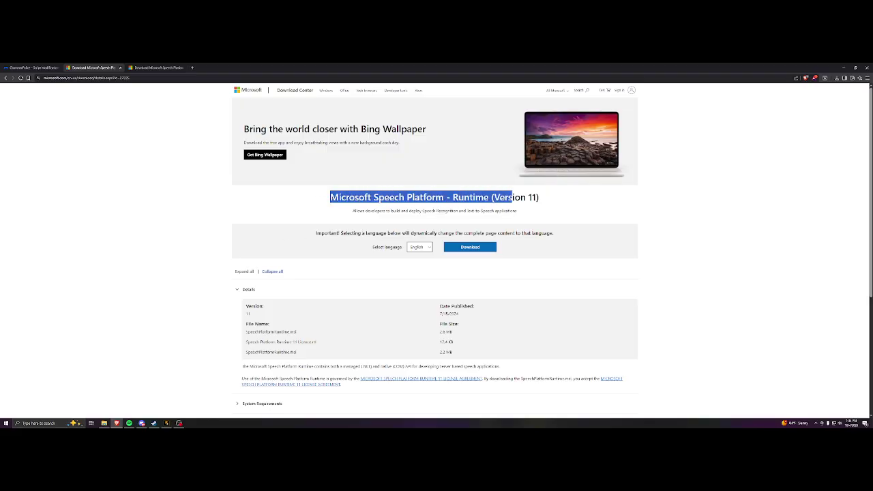
left_click(513, 198)
Step: Mark the 2.6 MB SpeechPlatformRuntime.msi in the Runtime download choices, and close the dialog without downloading
left_click(456, 249)
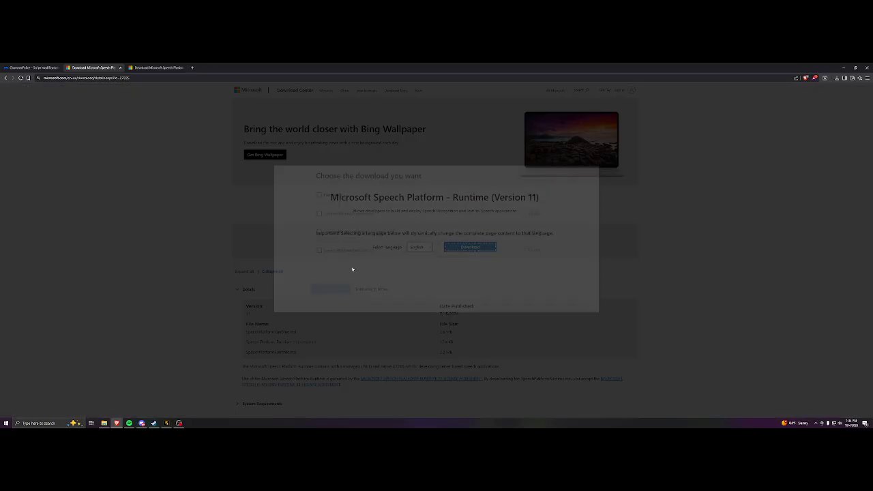
left_click_drag(528, 225, 542, 226)
left_click(519, 243)
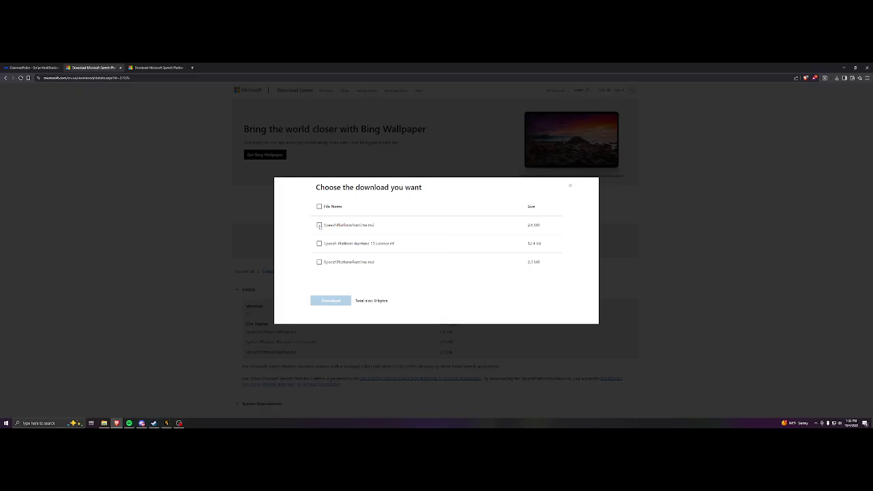
left_click(319, 225)
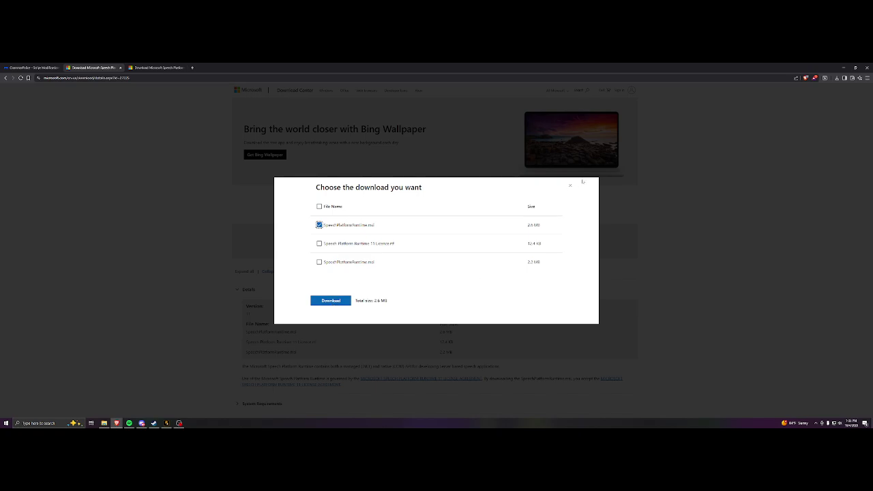
left_click(569, 186)
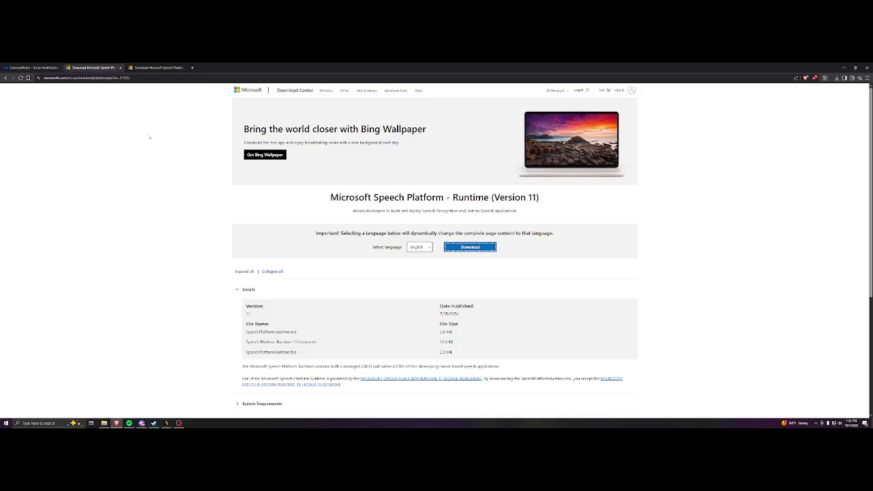
Step: Open the file choices of the Runtime Languages (Version 11) download and search them for the en-us files
key("ctrl+Tab")
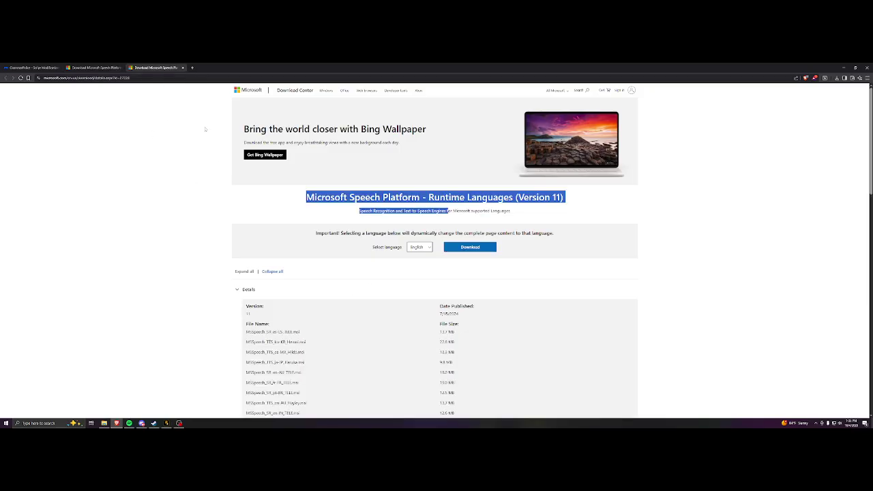
left_click(327, 263)
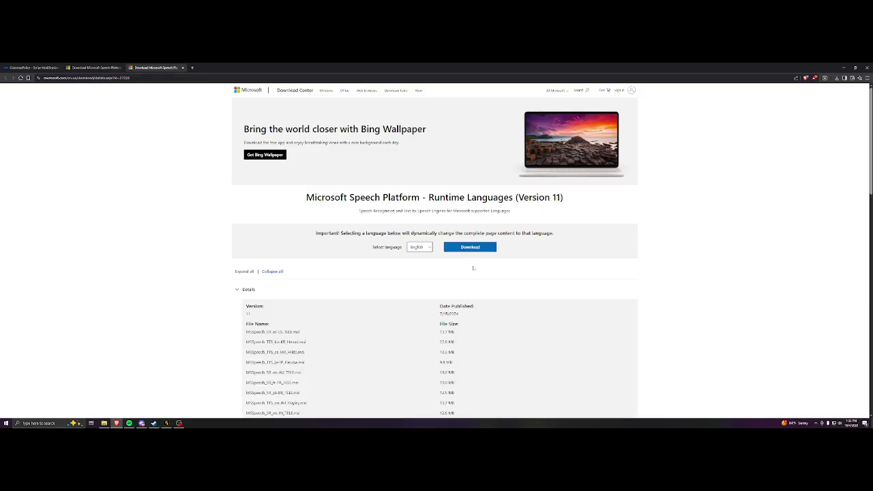
left_click(470, 247)
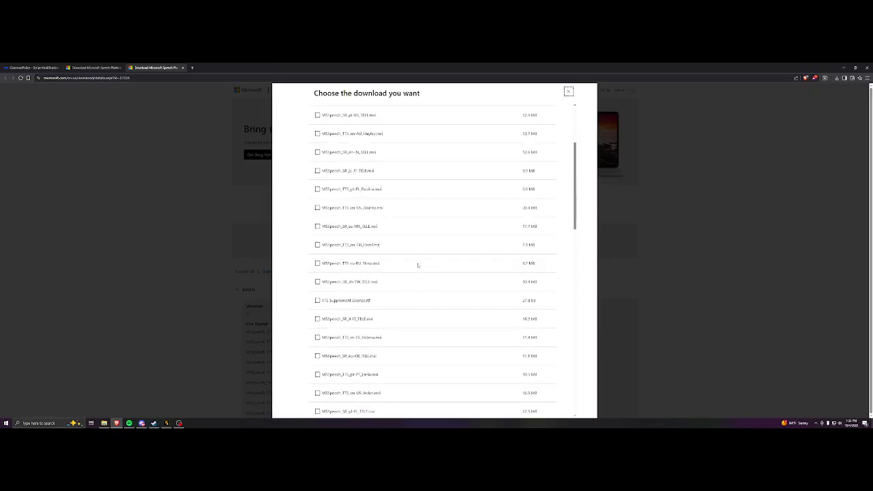
scroll(419, 264, "down", 4)
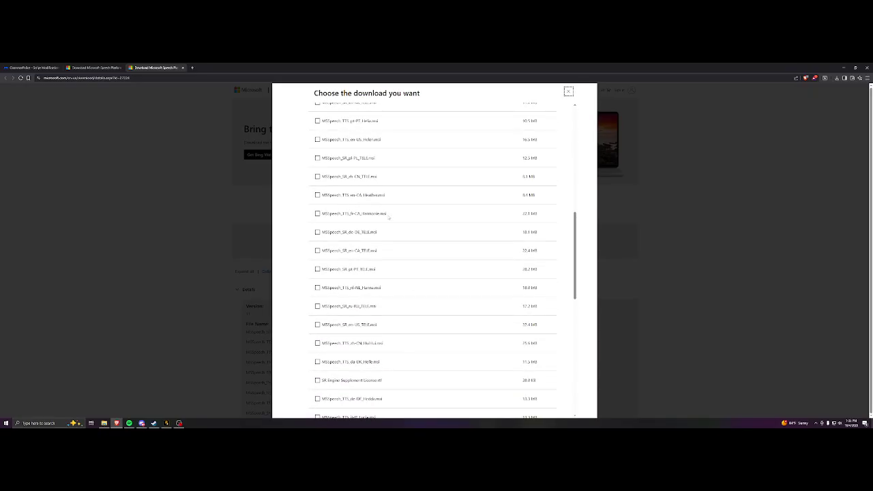
scroll(409, 313, "down", 3)
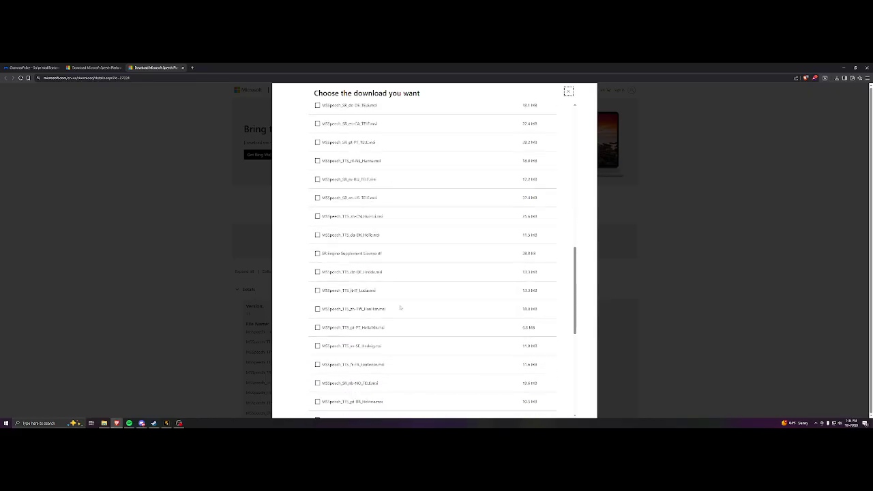
scroll(411, 316, "down", 1)
type("en")
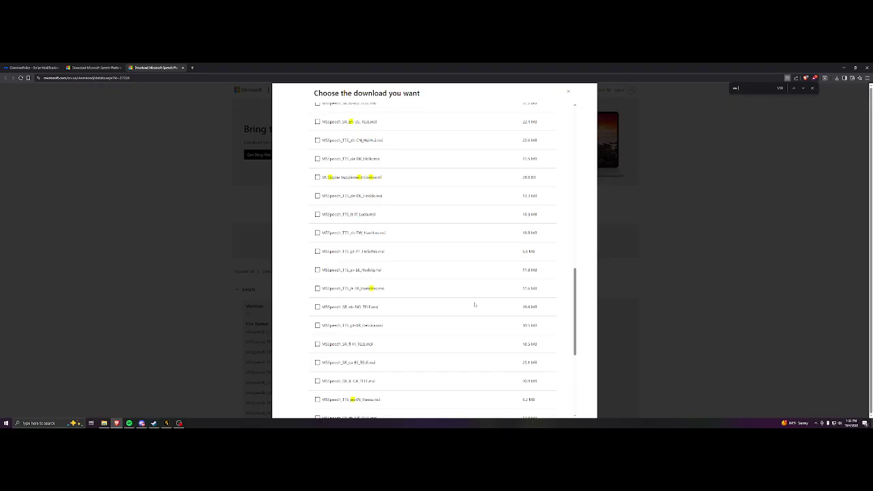
type("-us")
scroll(476, 305, "down", 10)
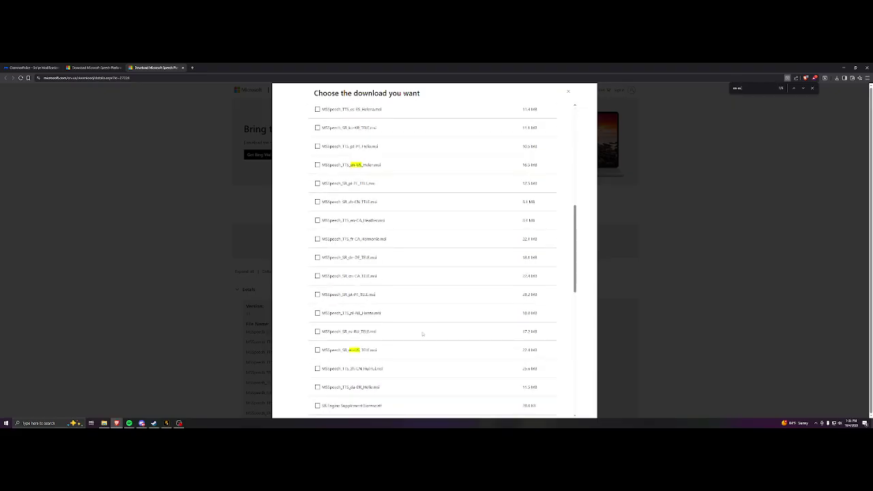
scroll(423, 329, "up", 3)
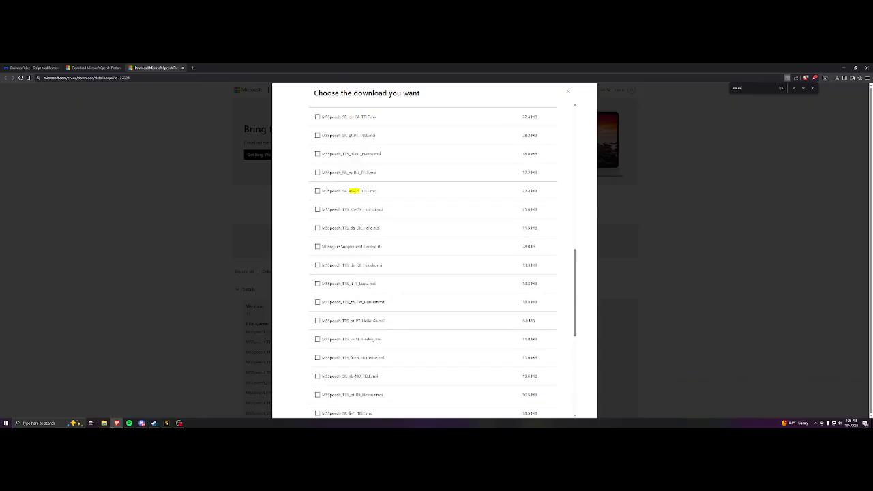
scroll(347, 194, "up", 4)
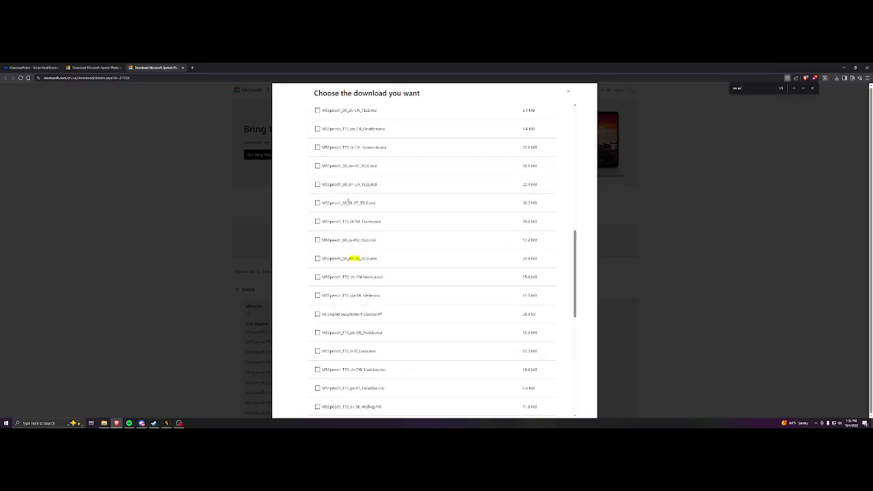
scroll(346, 265, "down", 4)
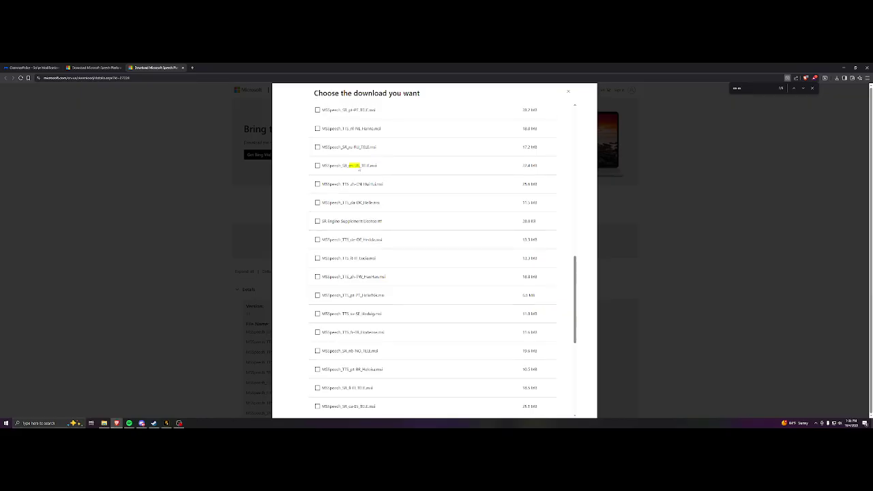
Step: Choose MSSpeech_SR_en-US_TELE.msi as the language file to download and dismiss the page search
left_click(318, 165)
scroll(345, 179, "down", 5)
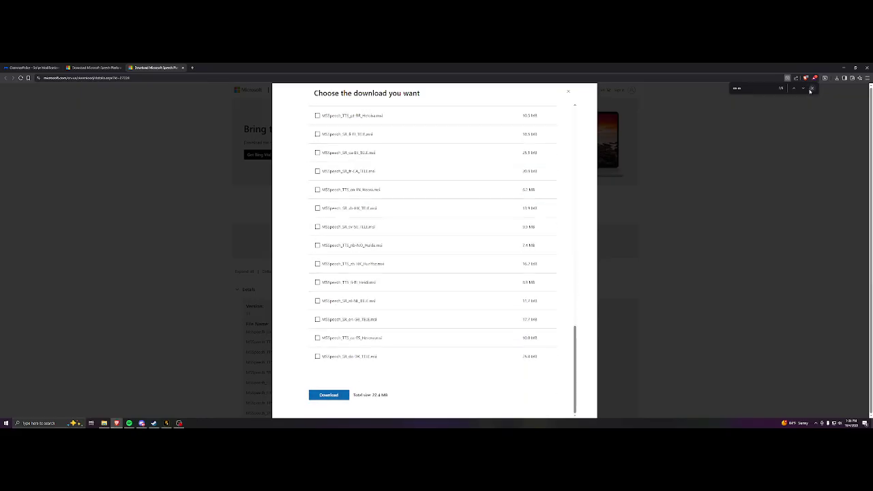
left_click(812, 88)
left_click(329, 395)
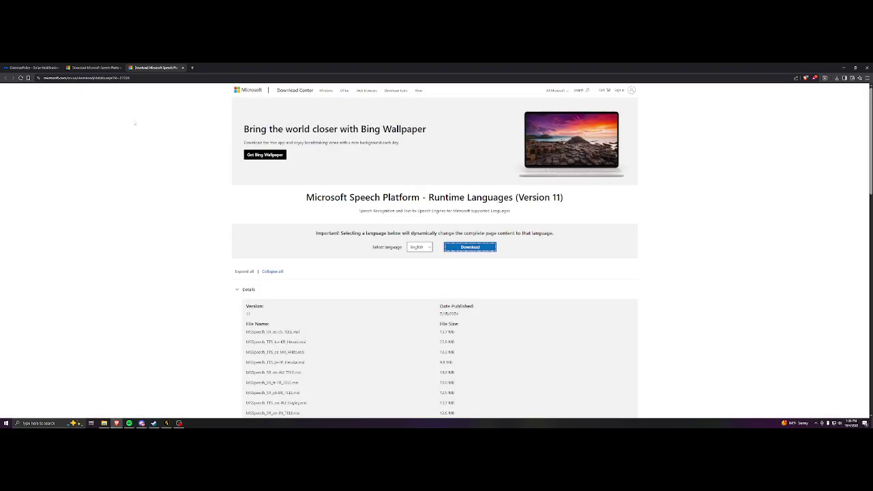
Step: Look up the Windows Language settings, expand English (United States) among the preferred languages to check it, and close the settings
left_click(100, 71)
key("ctrl+Tab")
left_click(504, 211)
key("super")
type("langu")
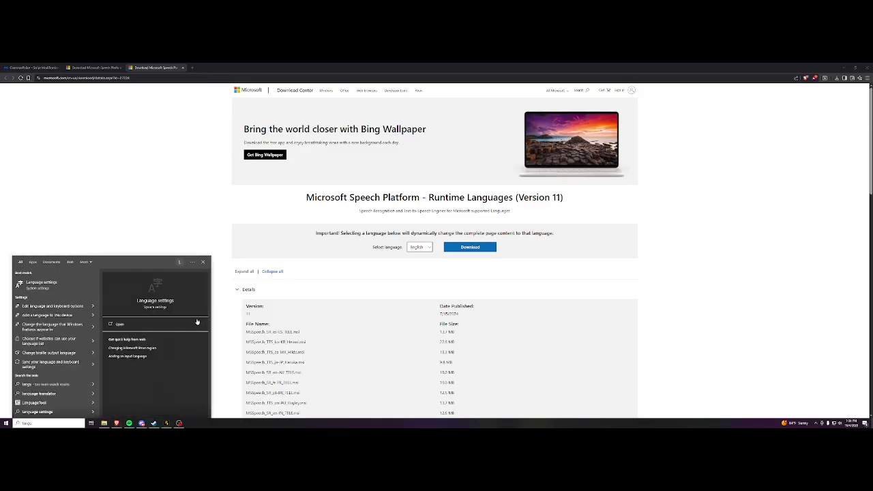
key("Return")
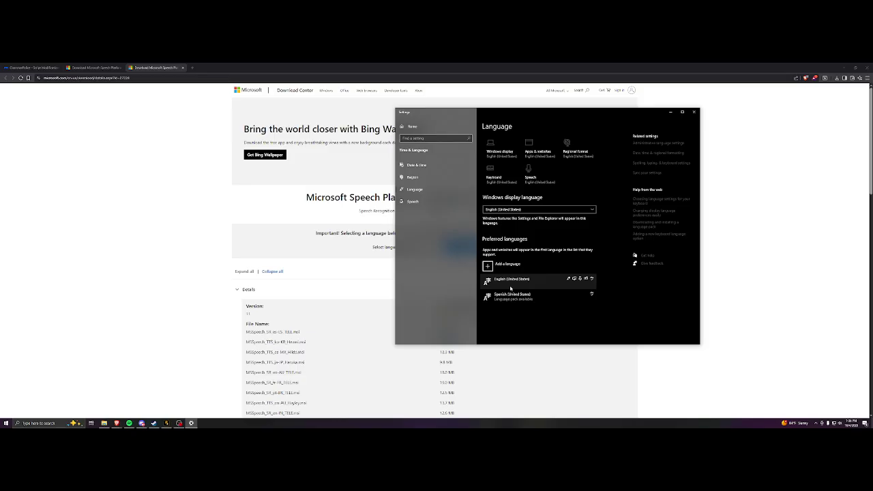
left_click(512, 284)
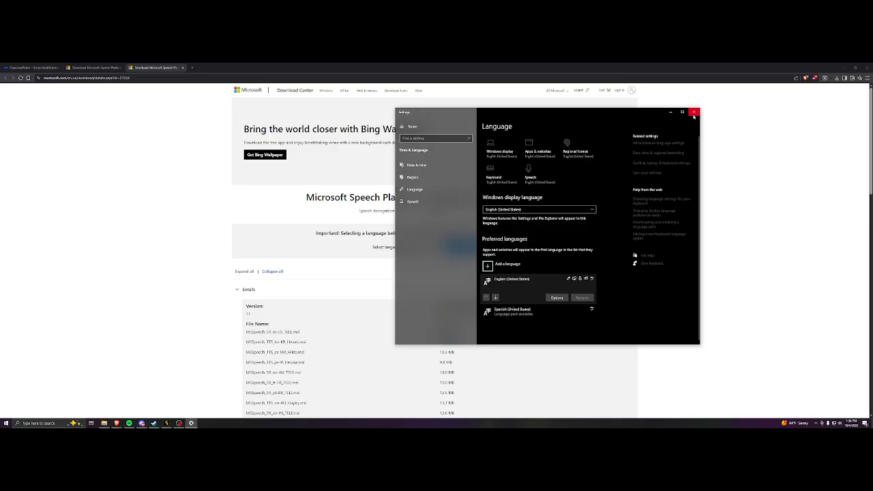
left_click(694, 111)
Step: Return to the GrammarPolice mod page and open the plugins > LSPDFR > GrammarPolice folder inside the Grand Theft Auto V directory
left_click(95, 67)
left_click(144, 66)
left_click(96, 67)
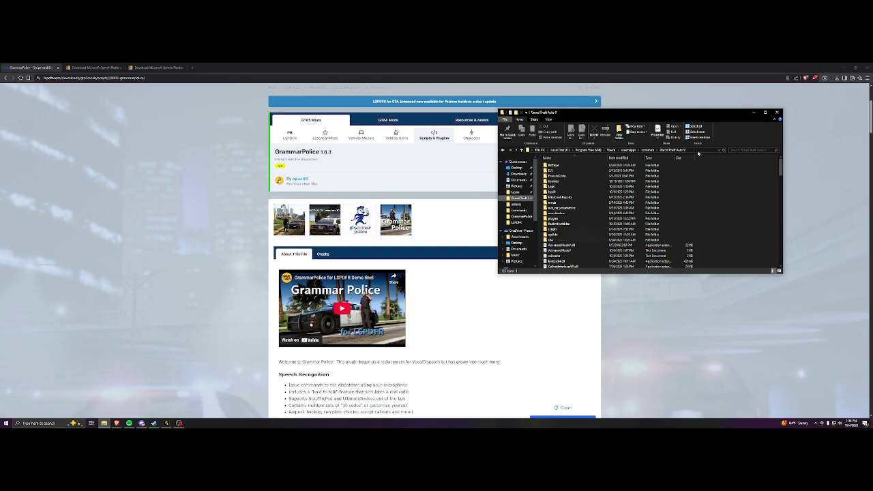
double_click(558, 218)
double_click(558, 171)
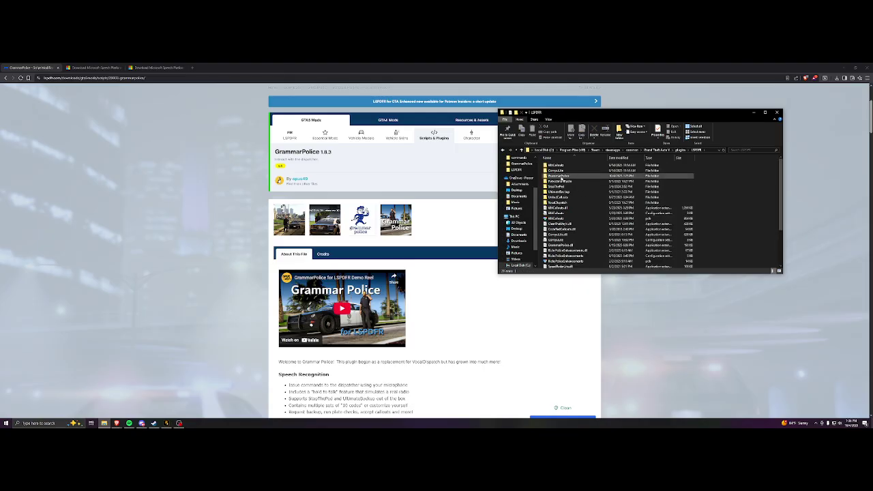
double_click(559, 177)
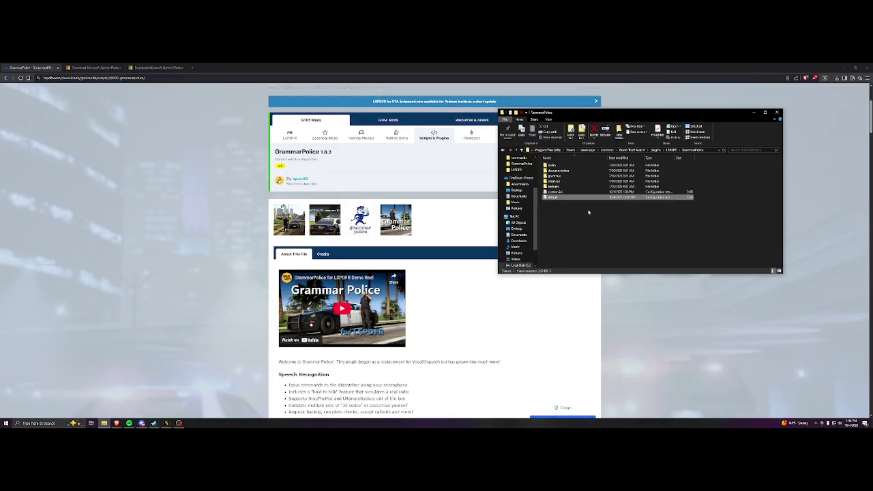
Step: Duplicate the default configuration file within the GrammarPolice folder and rename the copy custom
right_click(587, 198)
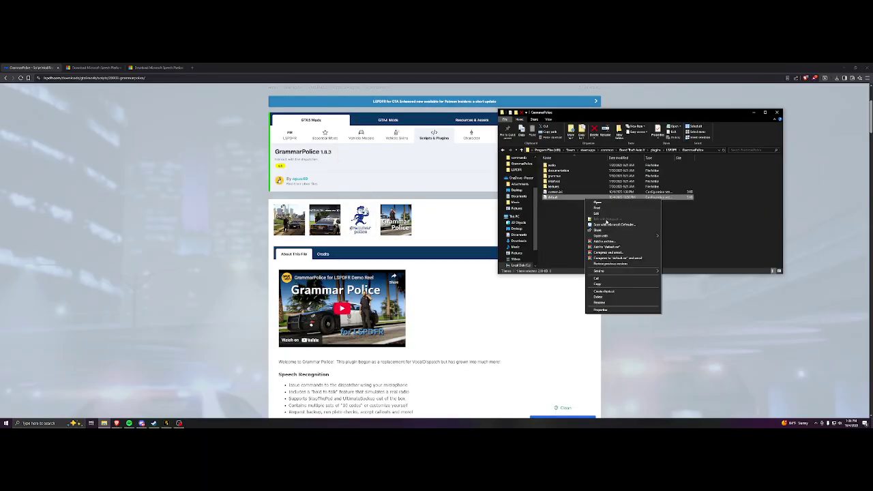
left_click(602, 285)
right_click(570, 205)
left_click(583, 243)
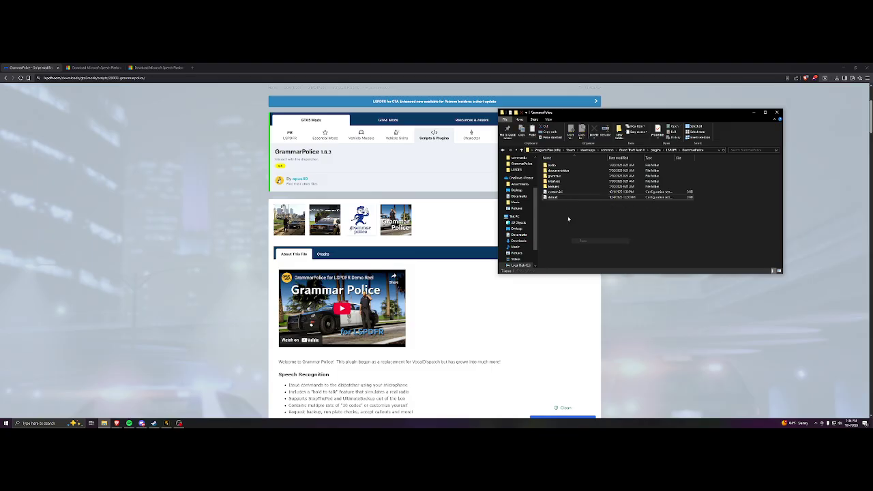
right_click(556, 197)
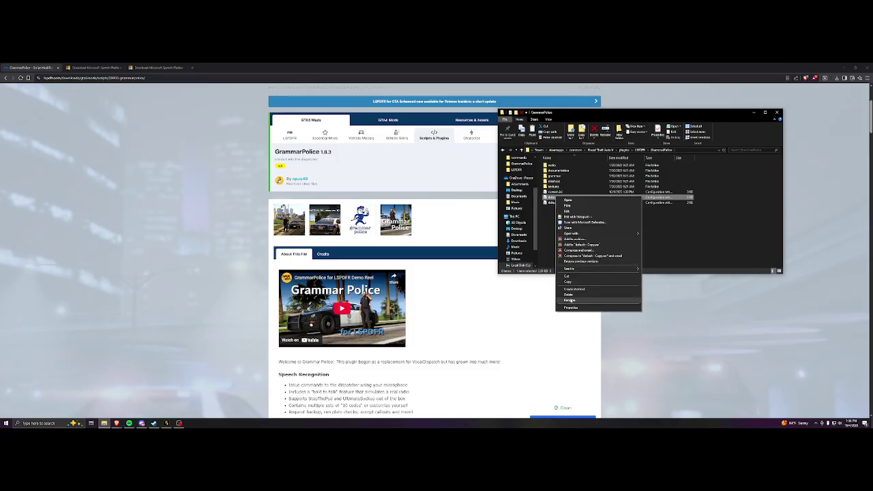
left_click(627, 300)
type("custo")
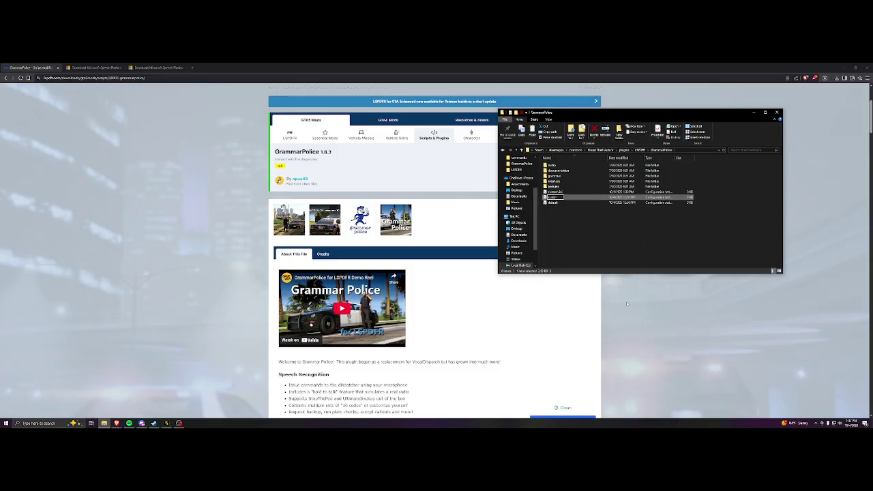
type("m")
key("Return")
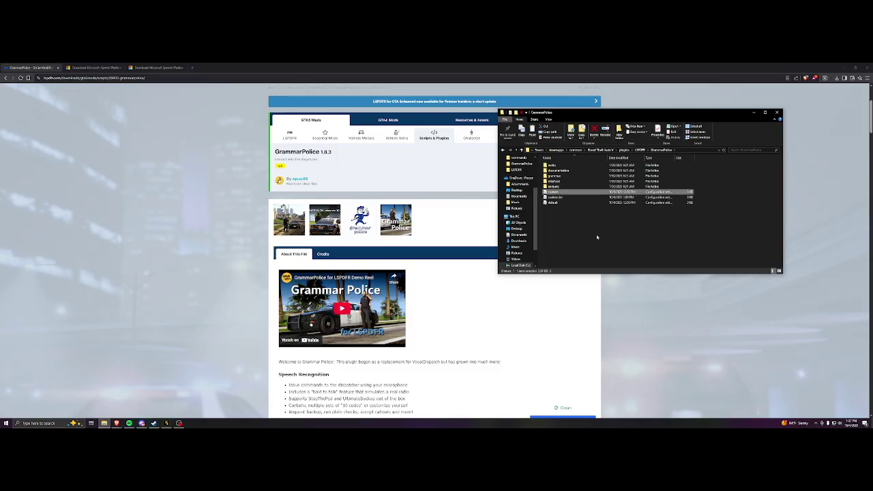
Step: Open the custom.ini configuration file from the GrammarPolice folder and review its key bindings and other settings
double_click(562, 198)
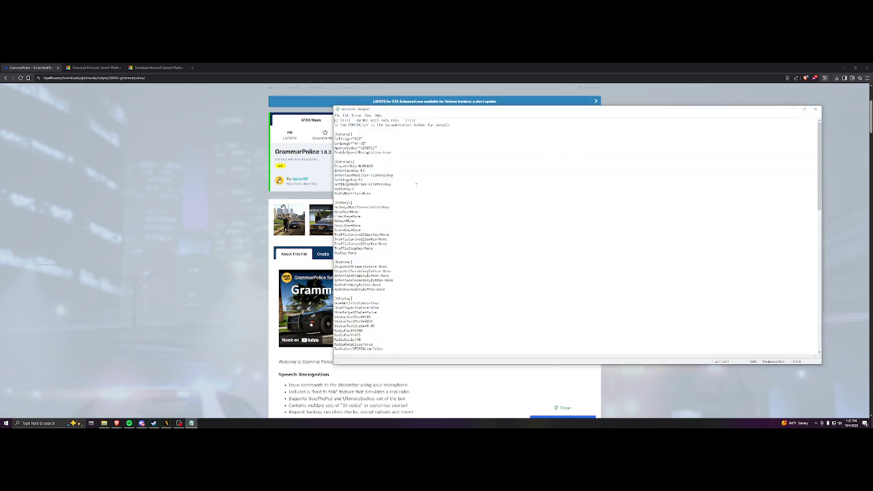
left_click(816, 110)
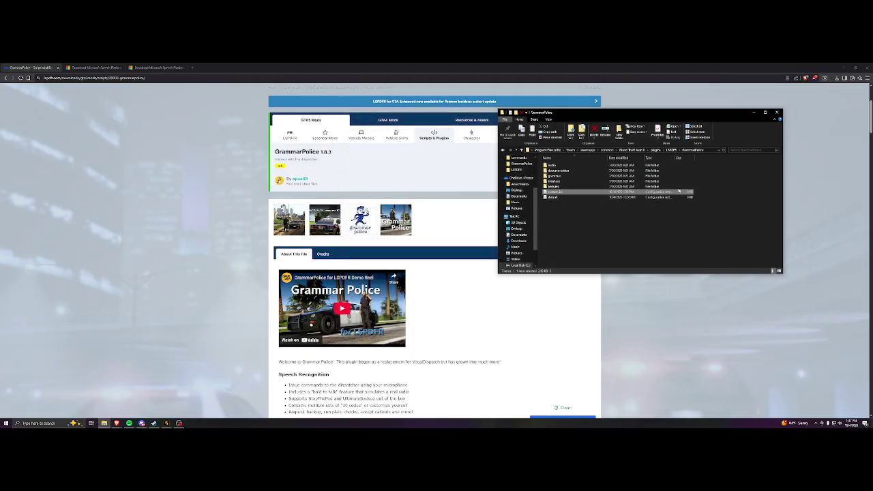
double_click(560, 194)
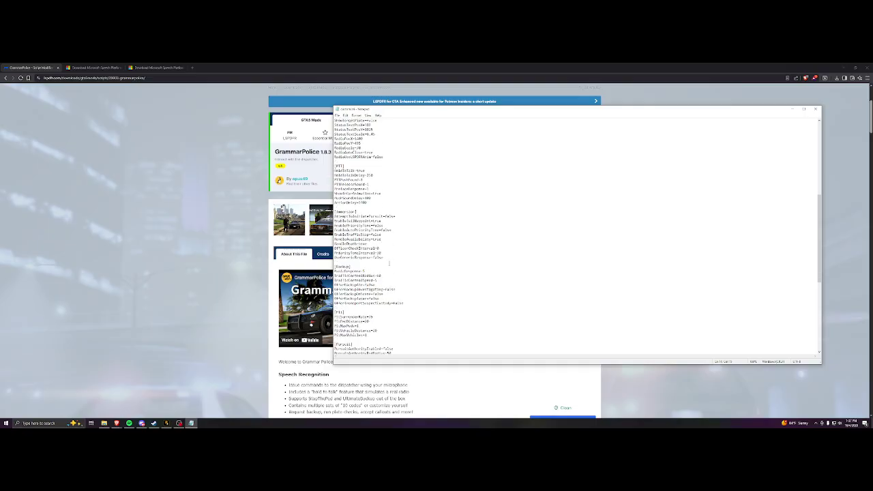
double_click(361, 170)
left_click(365, 170)
left_click_drag(365, 171, 359, 170)
left_click(396, 185)
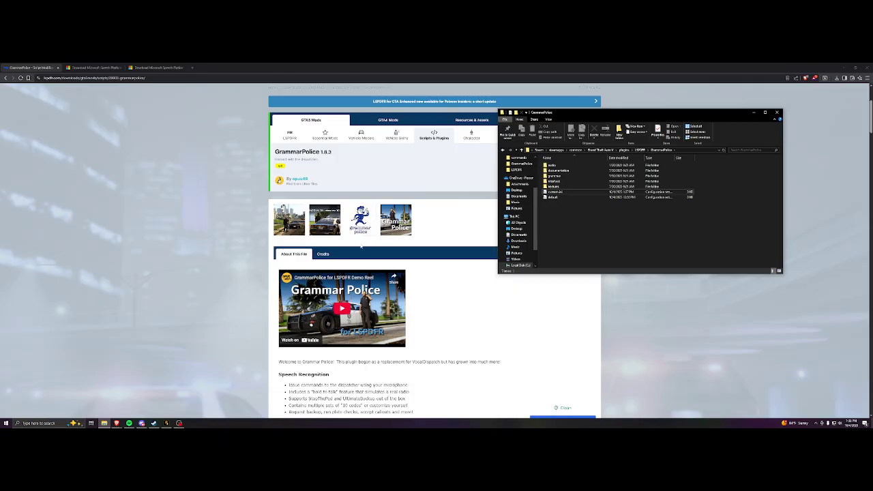
Step: Close the GrammarPolice folder window and switch to OBS Studio
left_click_drag(737, 120, 660, 129)
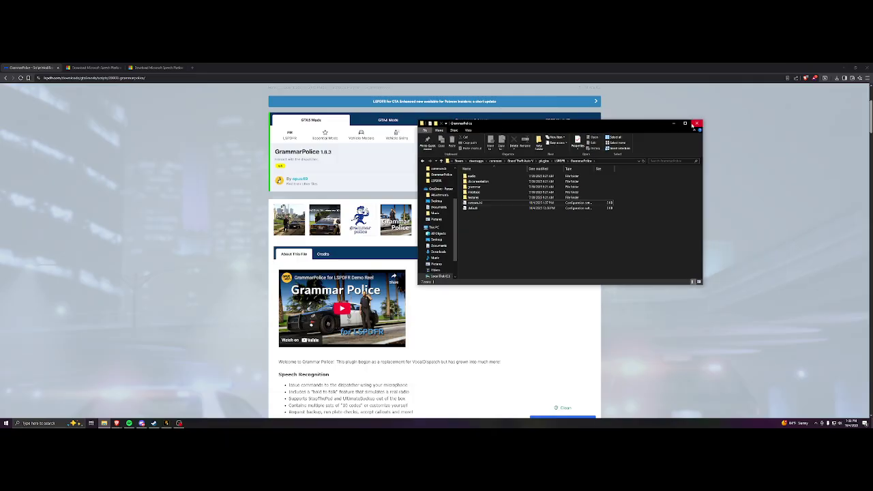
left_click(696, 123)
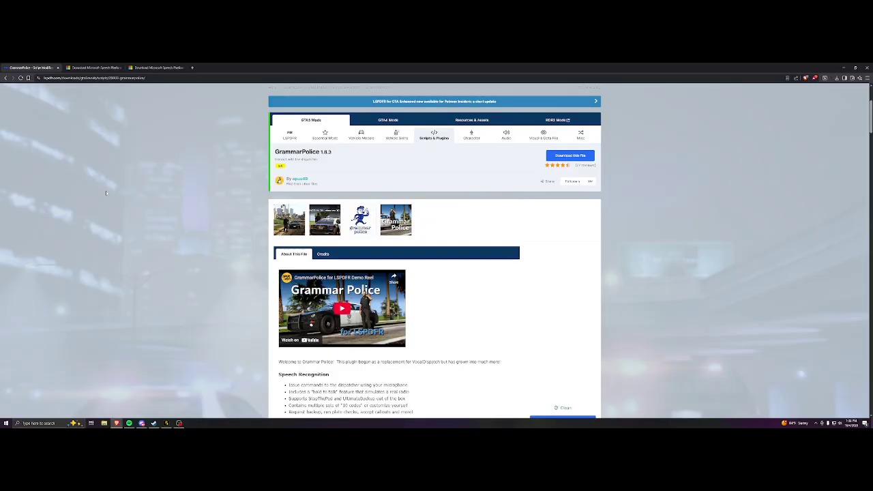
left_click(179, 423)
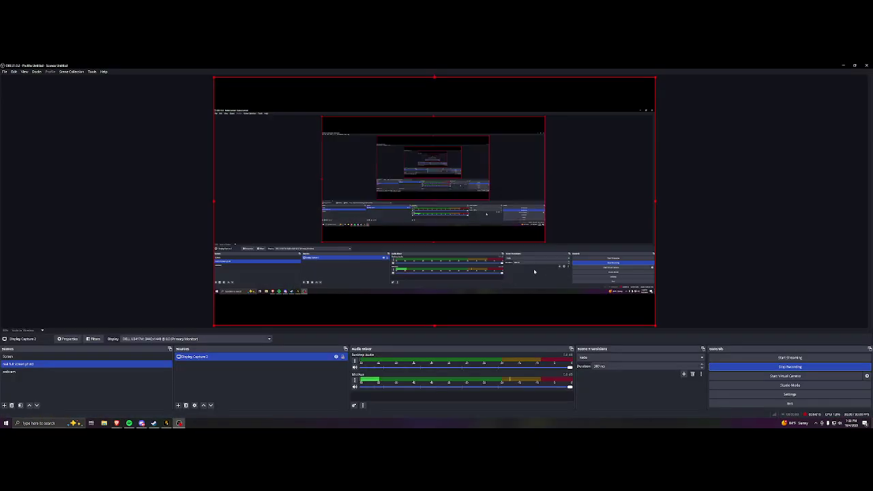